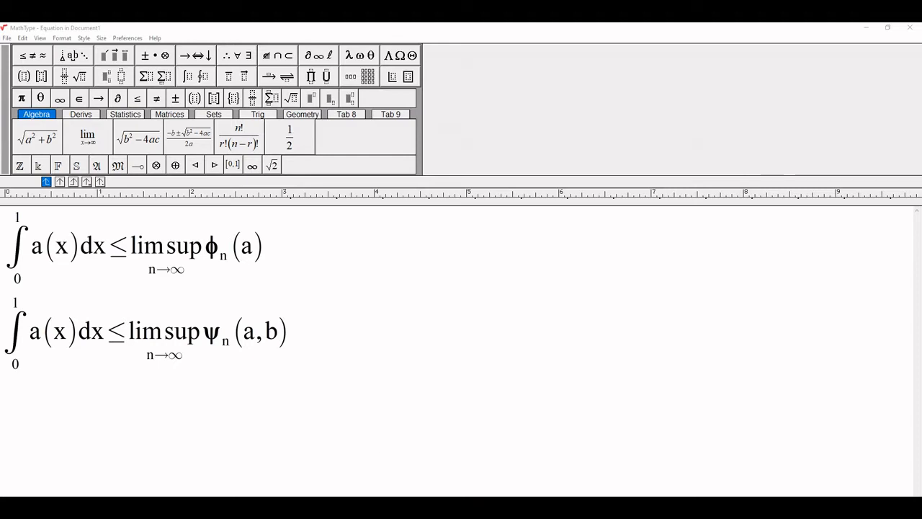
Insert an alignment mark before the second ≤ so both ≤ signs line up vertically
click(111, 337)
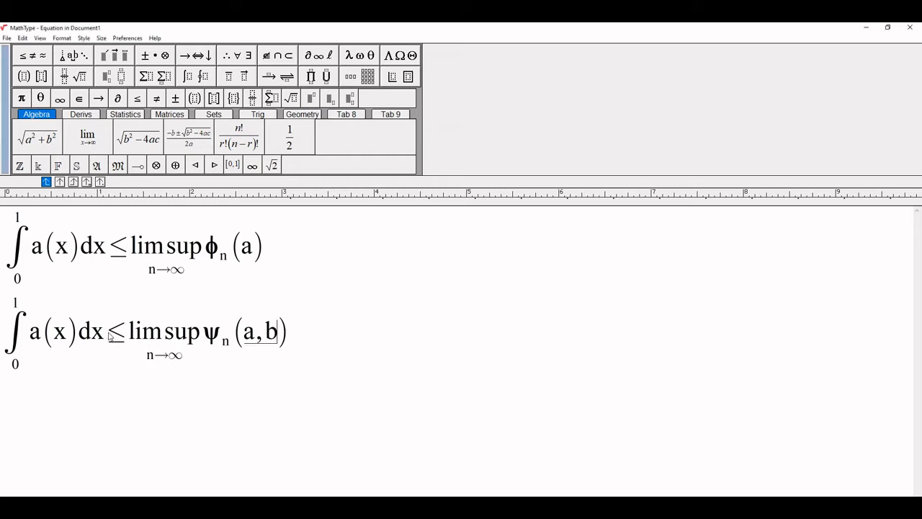
click(110, 331)
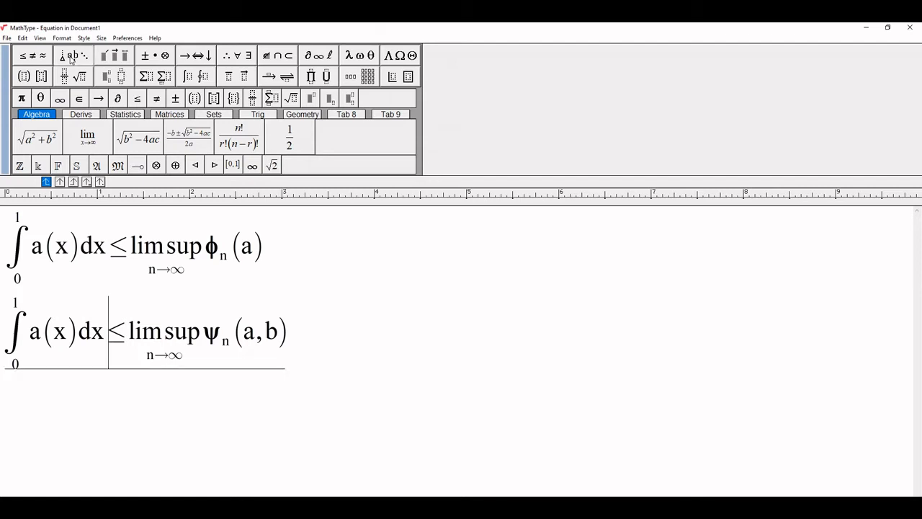
click(72, 56)
click(61, 76)
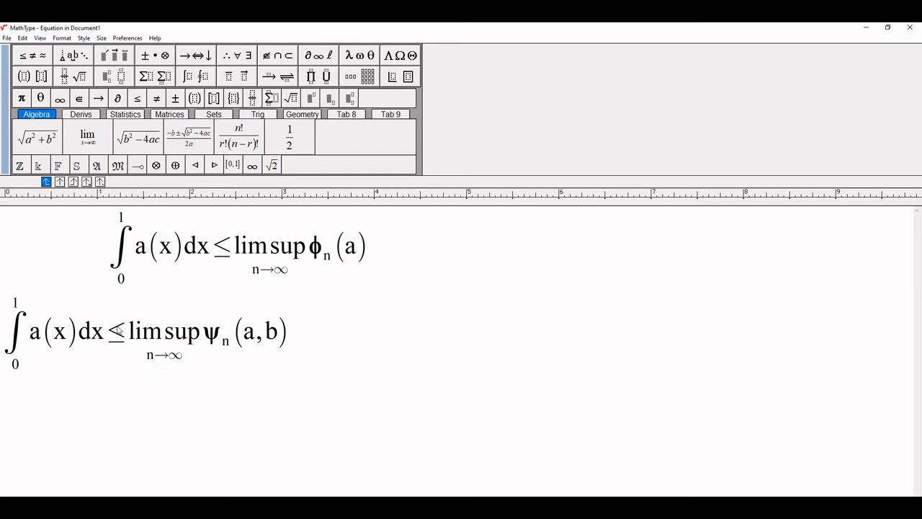
click(13, 324)
Insert an alignment mark at the start of the second equation to restore left alignment
click(69, 55)
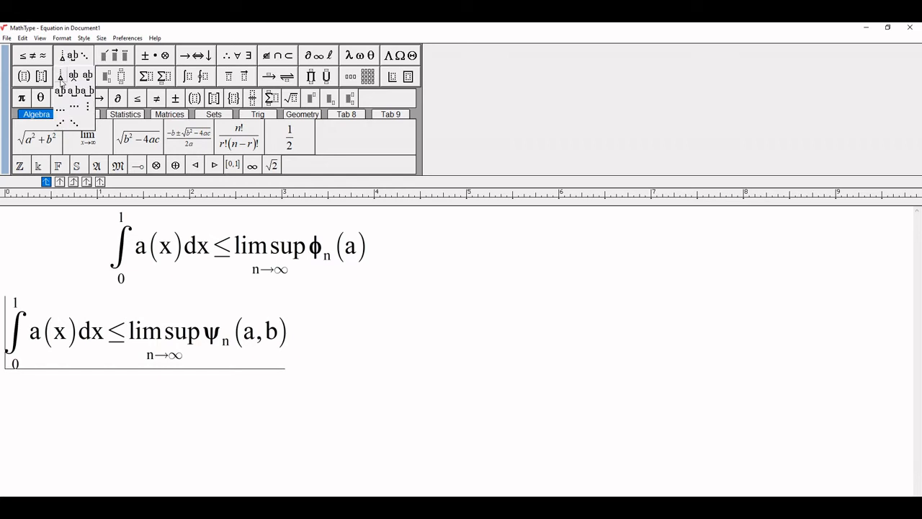
click(61, 76)
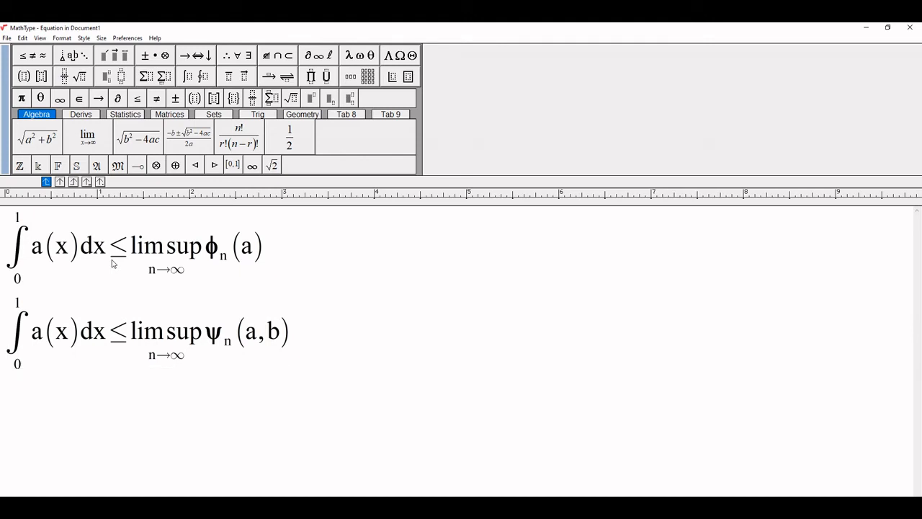
click(66, 56)
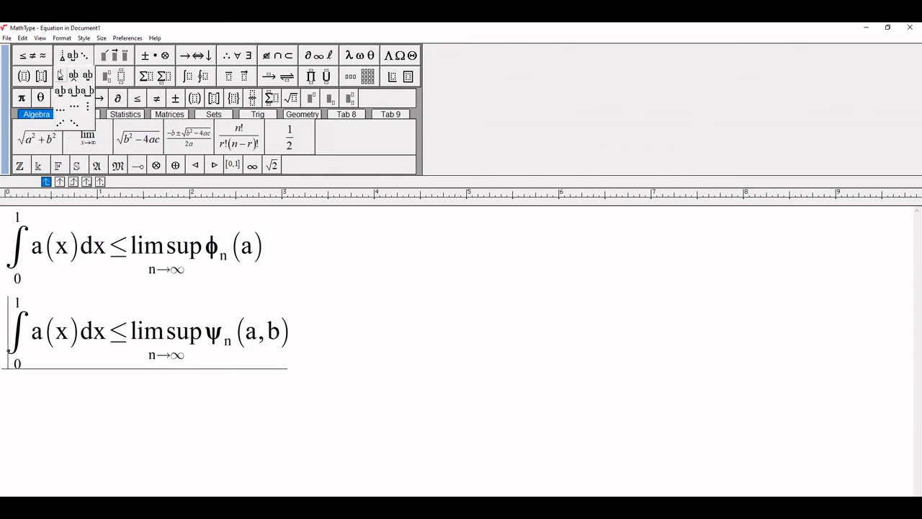
click(315, 354)
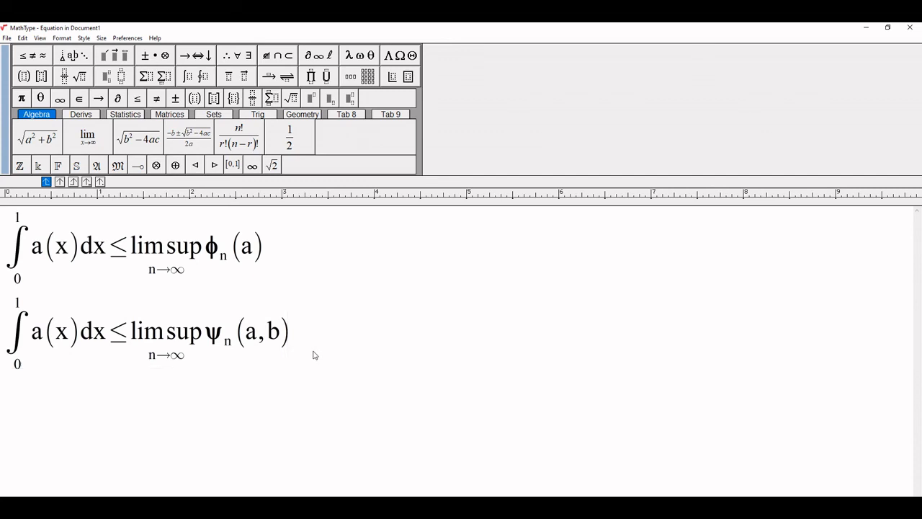